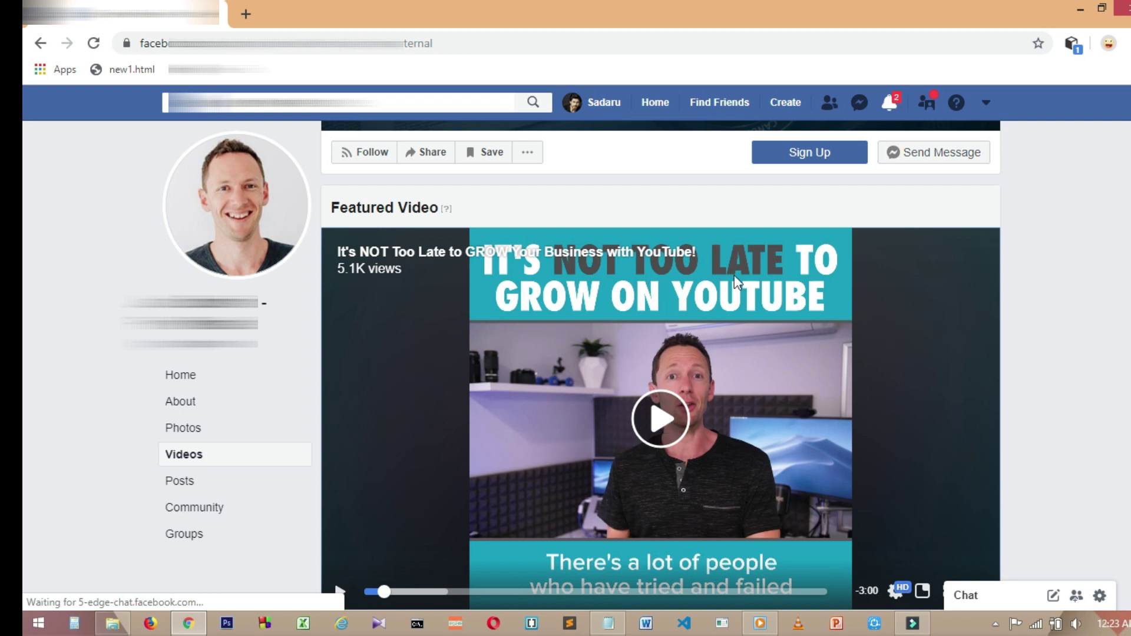
# - Copy the featured video's address from its Show video URL box, then close the box
pyautogui.rightClick(734, 376)
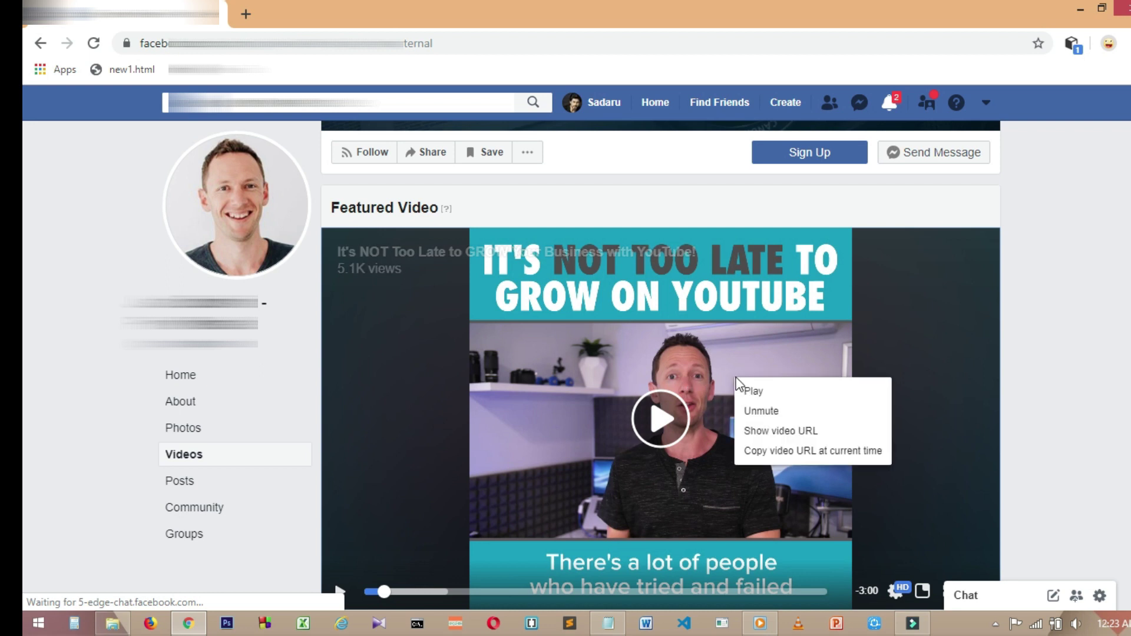
pyautogui.click(755, 433)
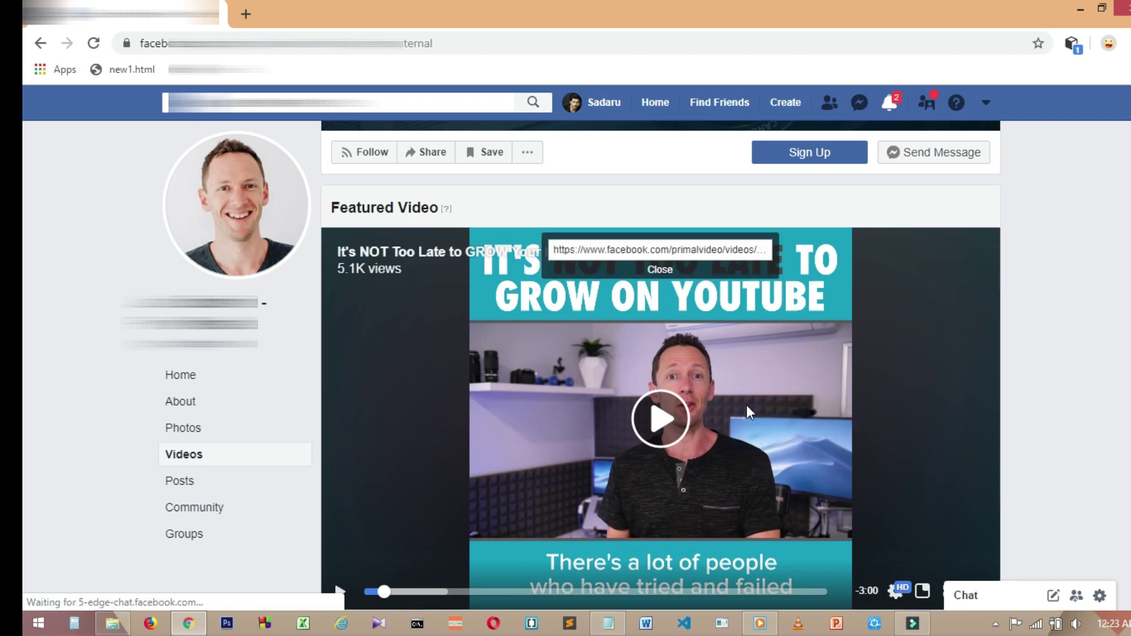
pyautogui.click(694, 247)
pyautogui.rightClick(690, 244)
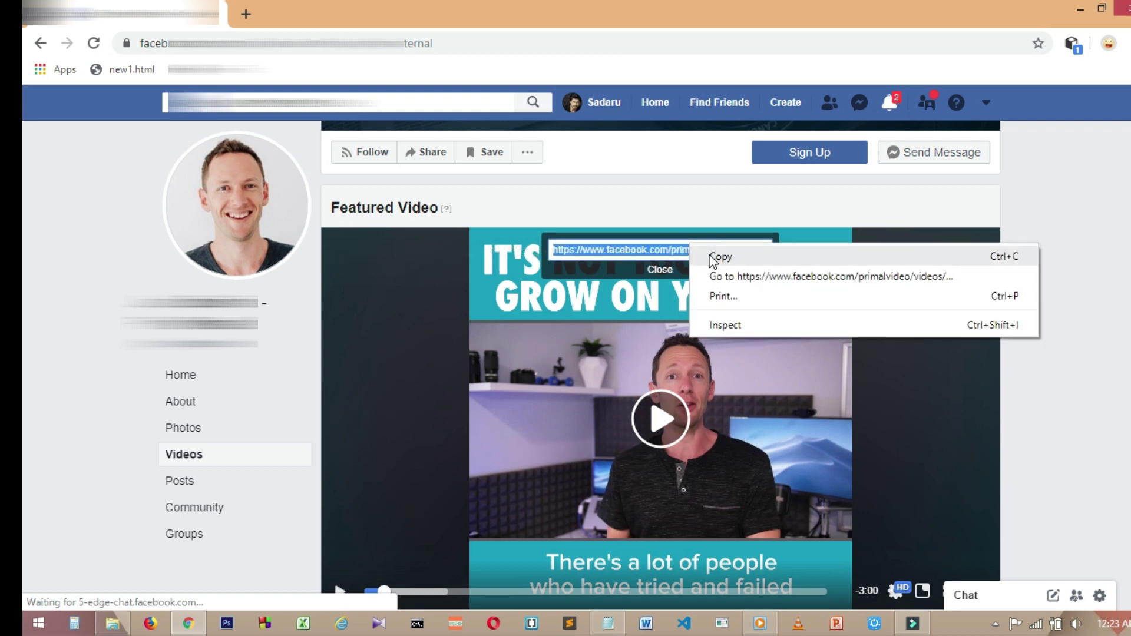
pyautogui.click(716, 257)
pyautogui.click(661, 268)
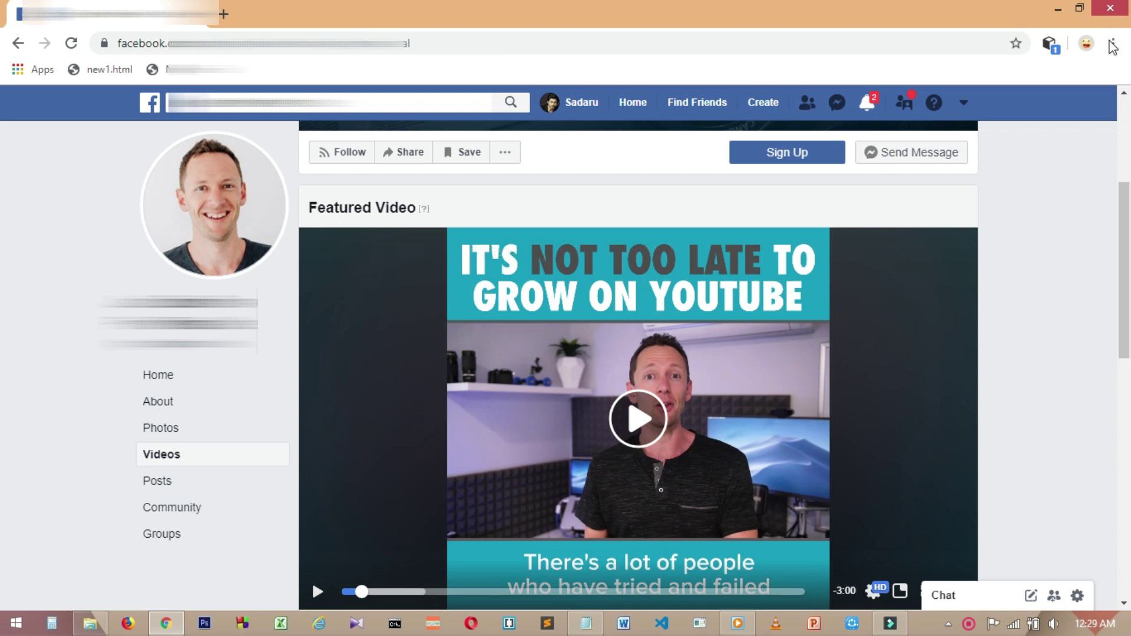
# - Load the copied Facebook video link in a new incognito window with Paste and go
pyautogui.click(1110, 44)
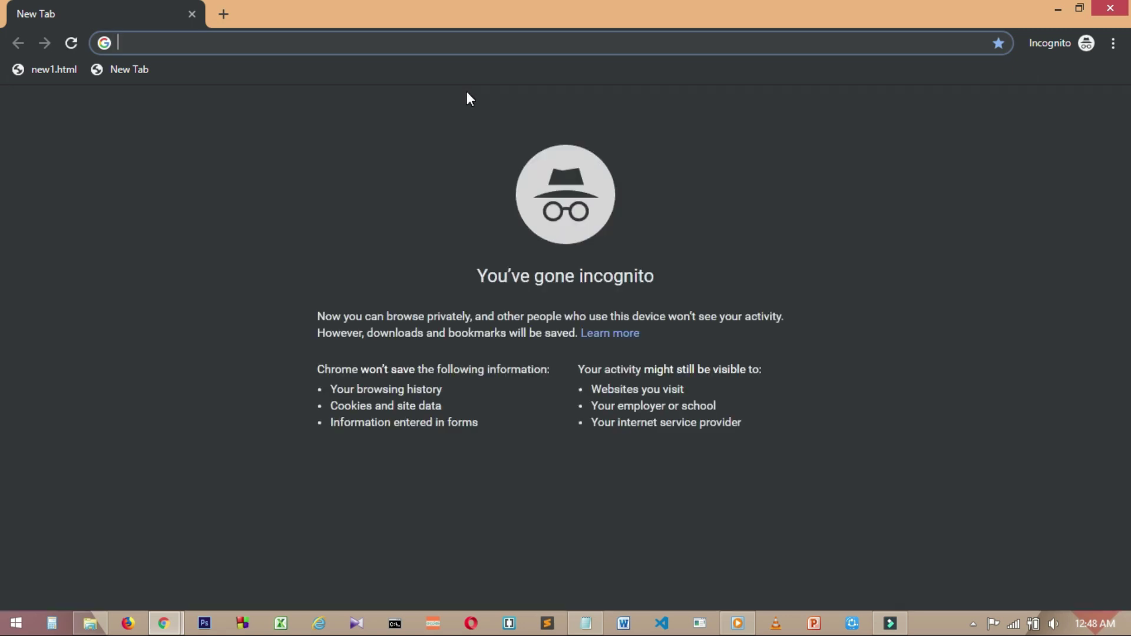
pyautogui.click(279, 45)
pyautogui.rightClick(279, 44)
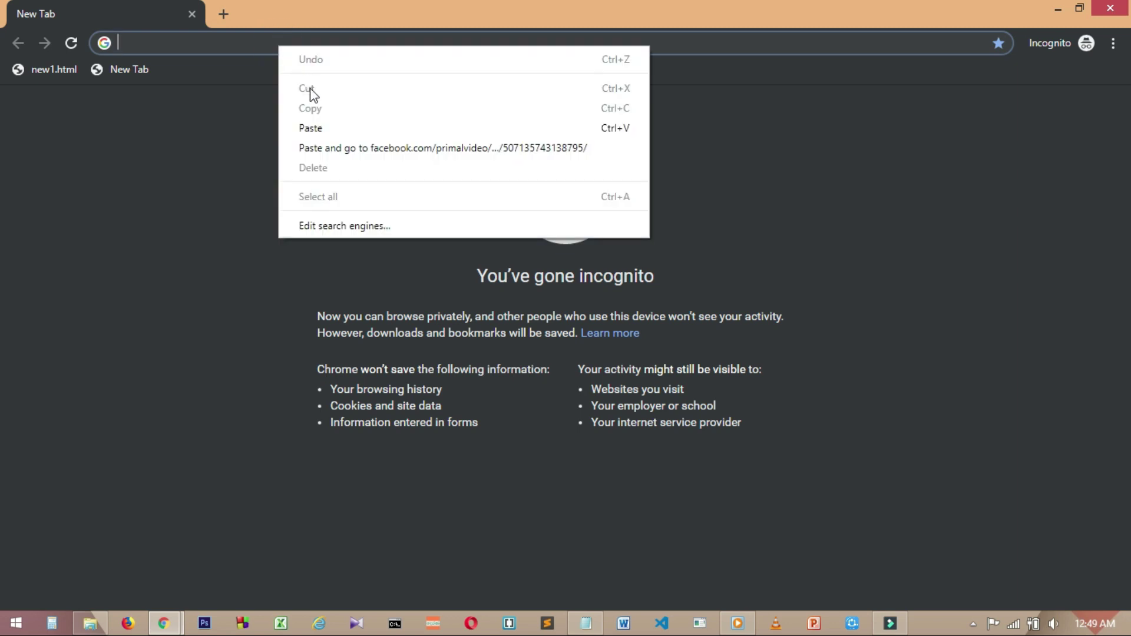
pyautogui.click(329, 148)
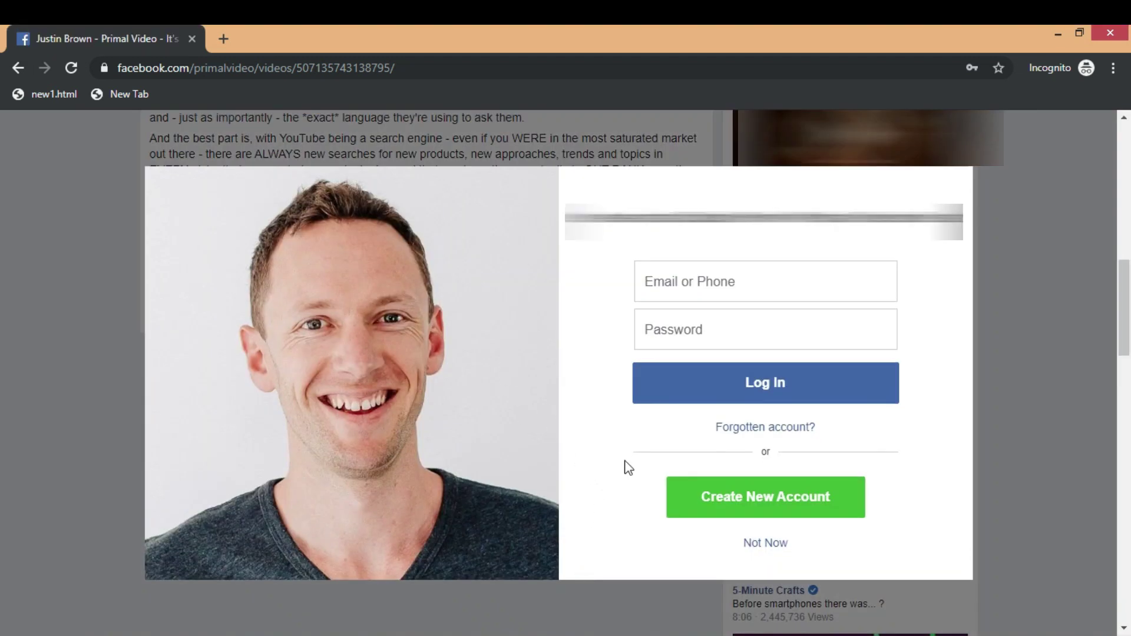
# - Dismiss the login prompt with Not Now and view the video page's source
pyautogui.click(761, 547)
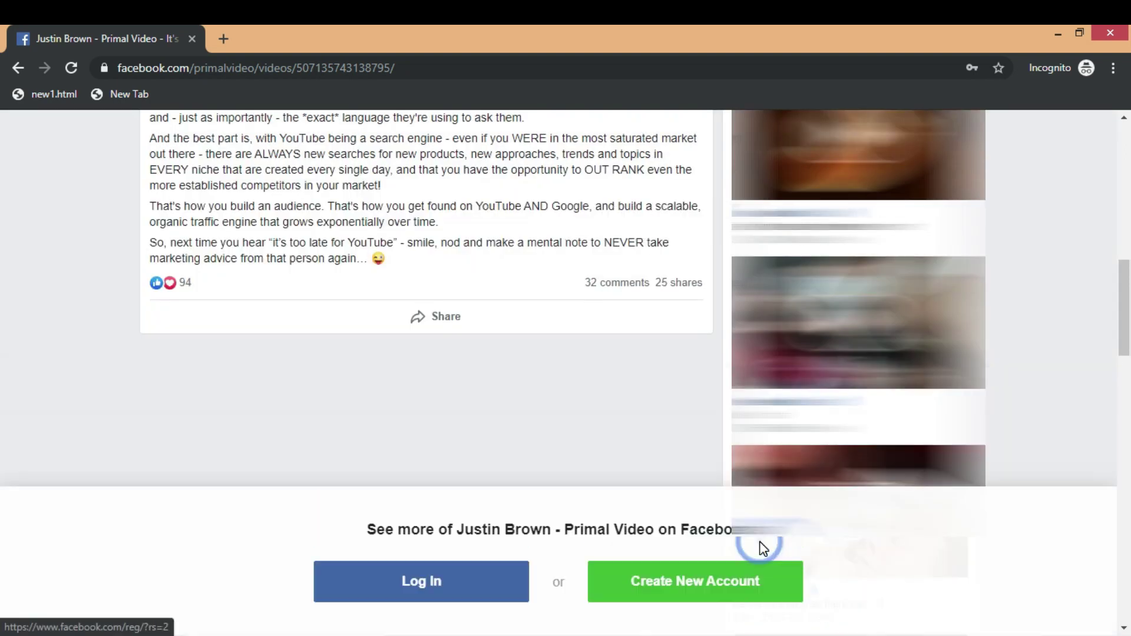
pyautogui.scroll(-2, 1020, 315)
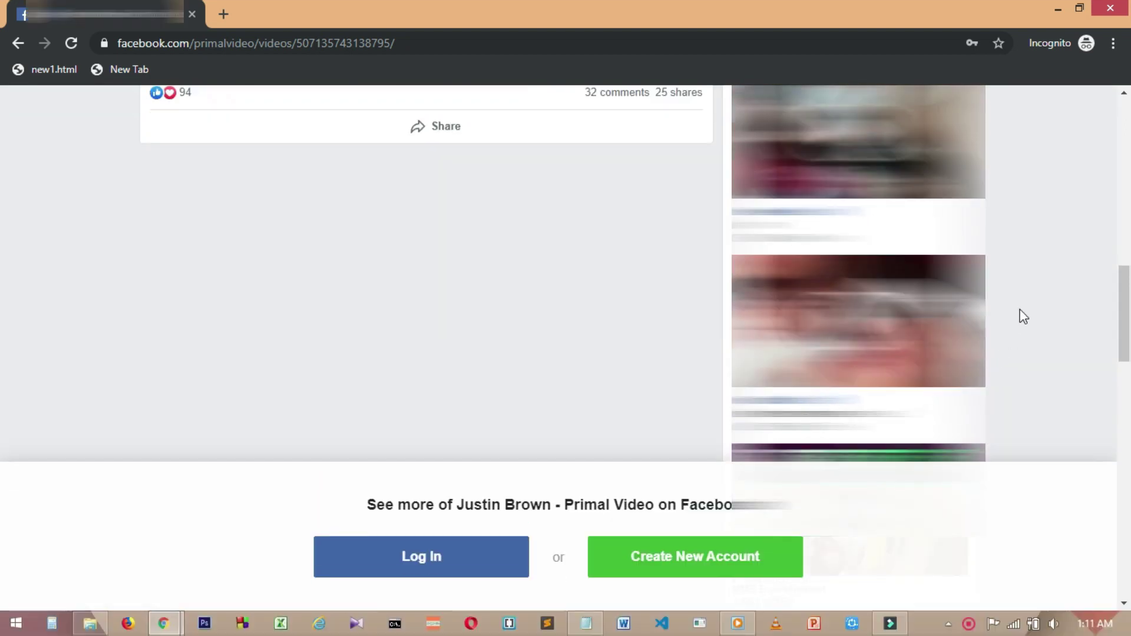
pyautogui.rightClick(1039, 277)
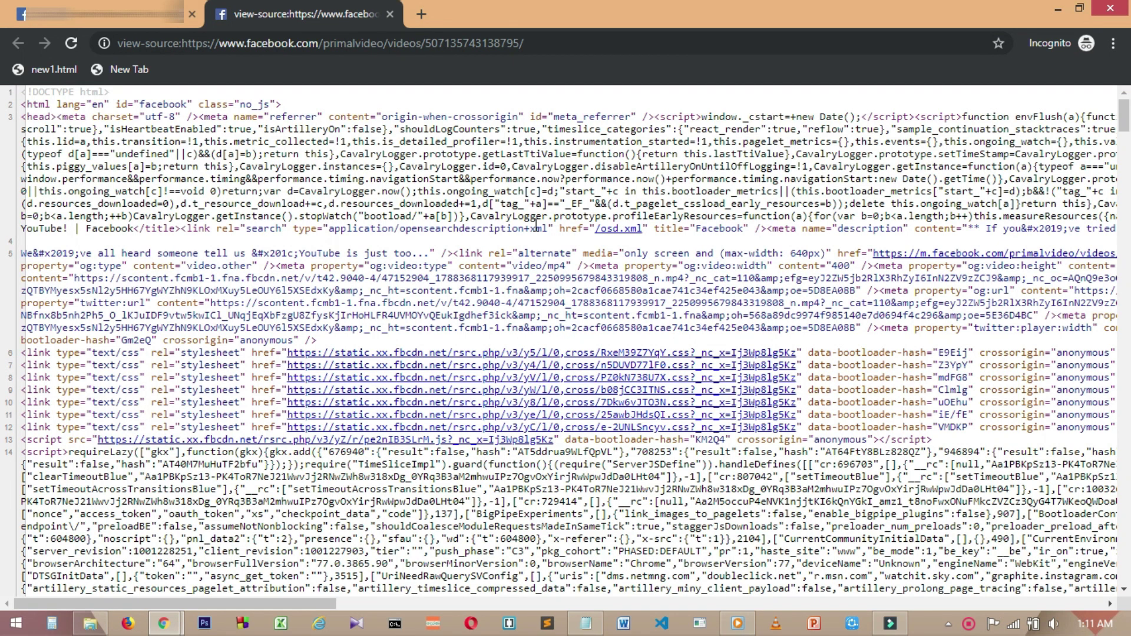
# - Search the page source for 'hd_src:' and copy the HD video link after it
pyautogui.hotkey('ctrl', 'f')
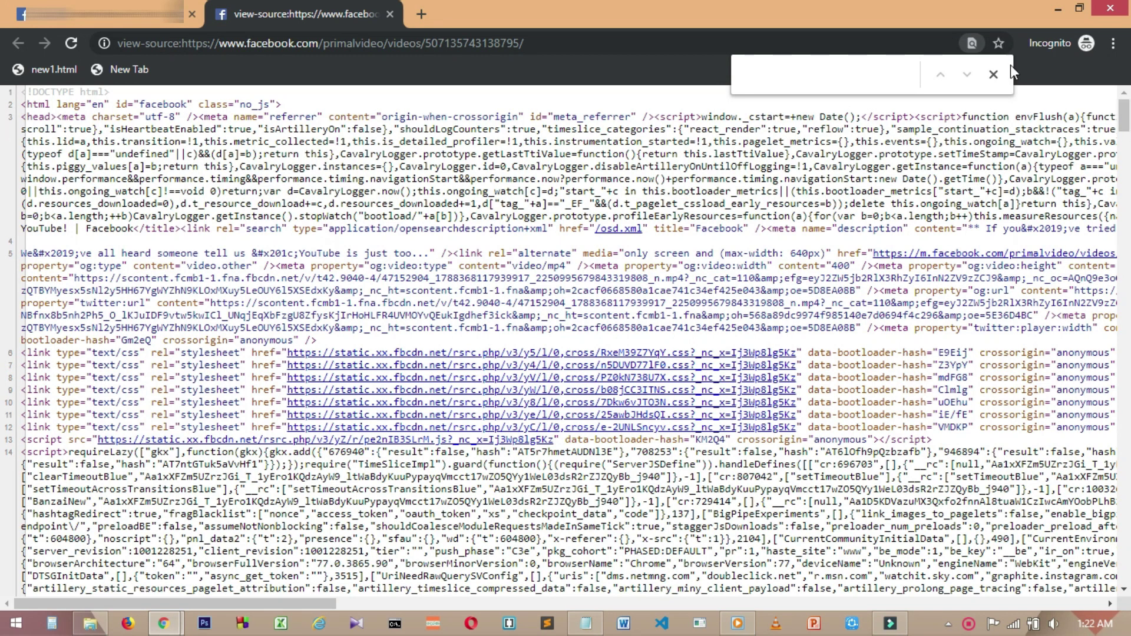
pyautogui.click(759, 80)
pyautogui.write('hd_src:')
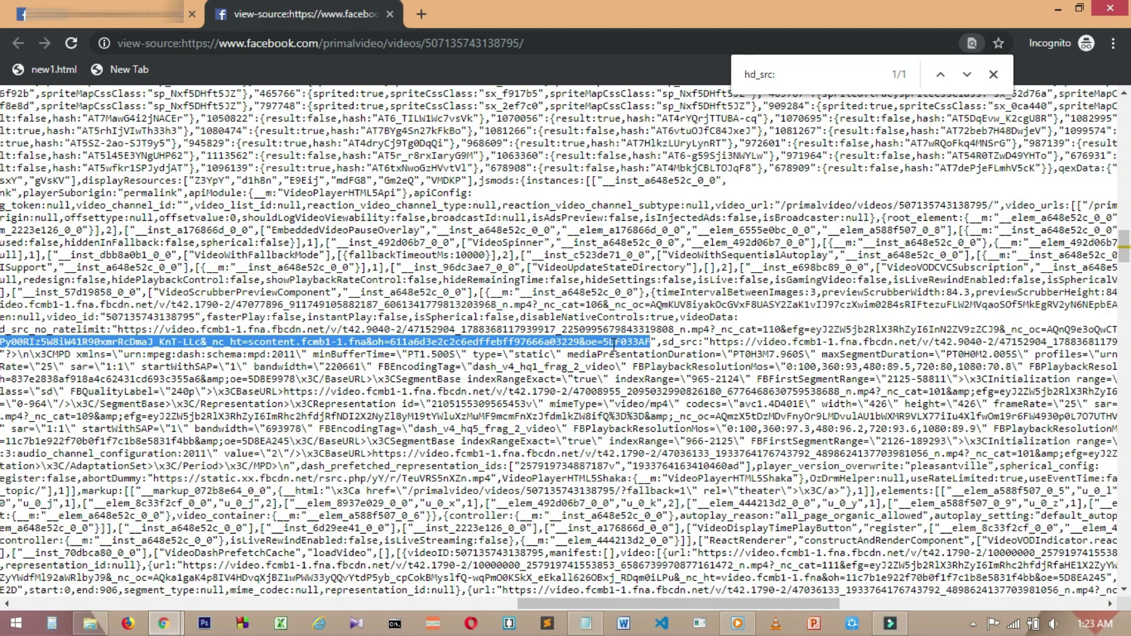
pyautogui.rightClick(622, 344)
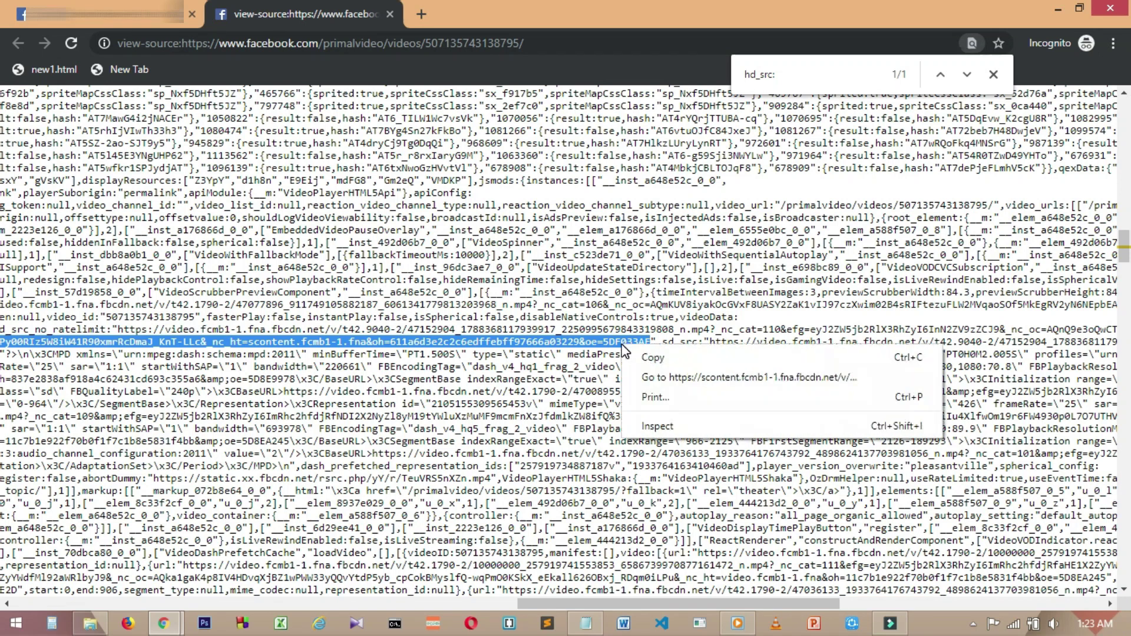
pyautogui.click(648, 362)
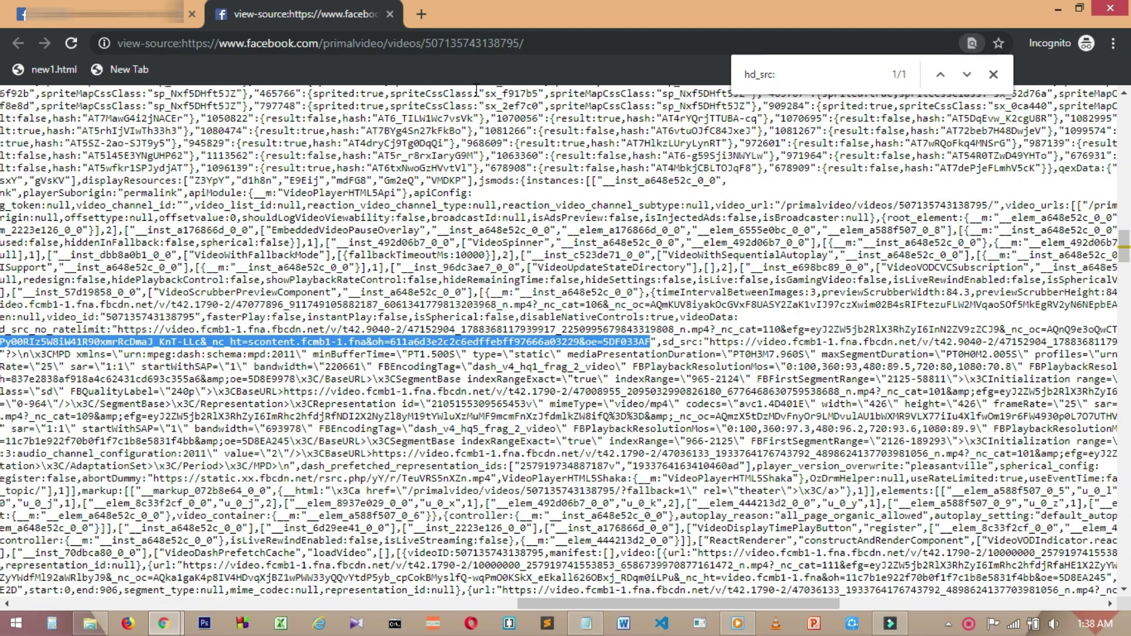
# - Load the copied HD video link in a new tab and pause the video
pyautogui.click(420, 15)
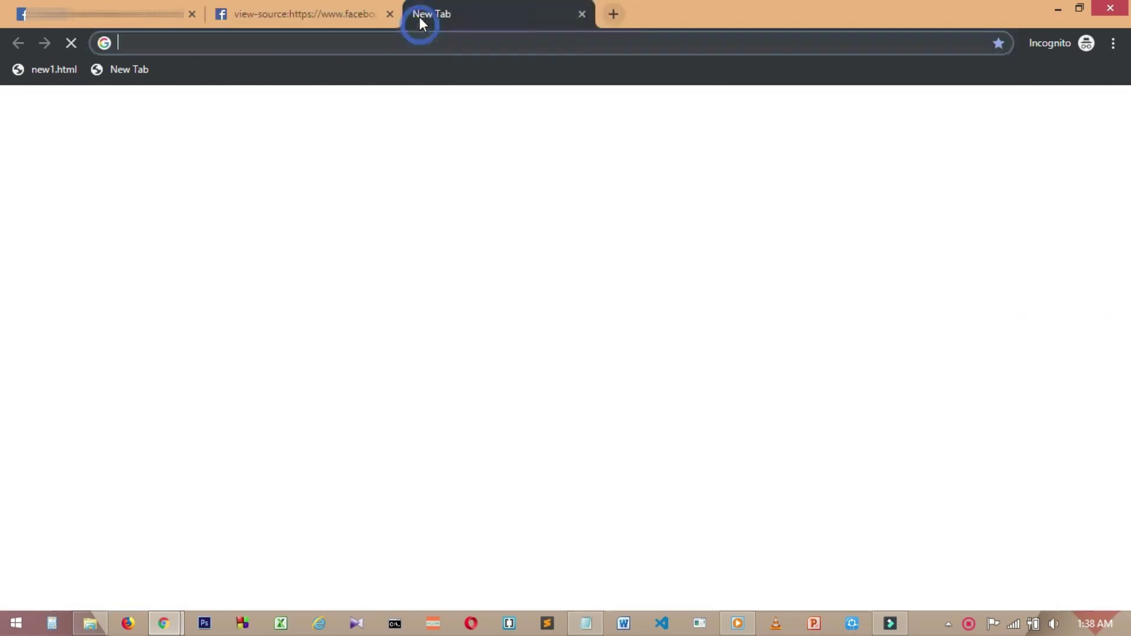
pyautogui.rightClick(283, 47)
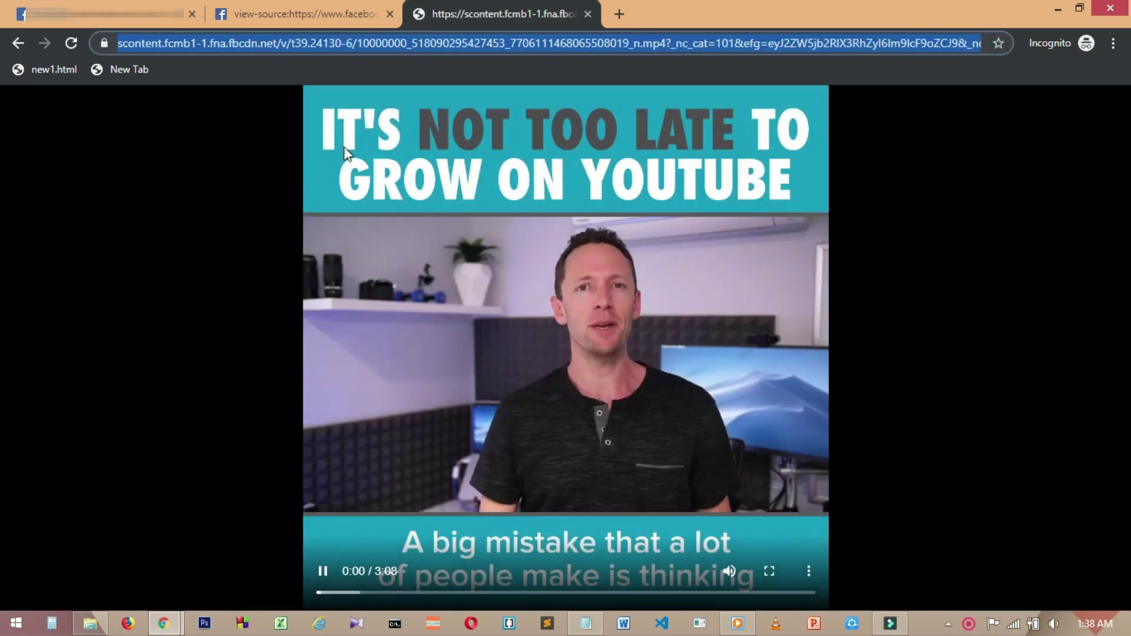
pyautogui.click(433, 371)
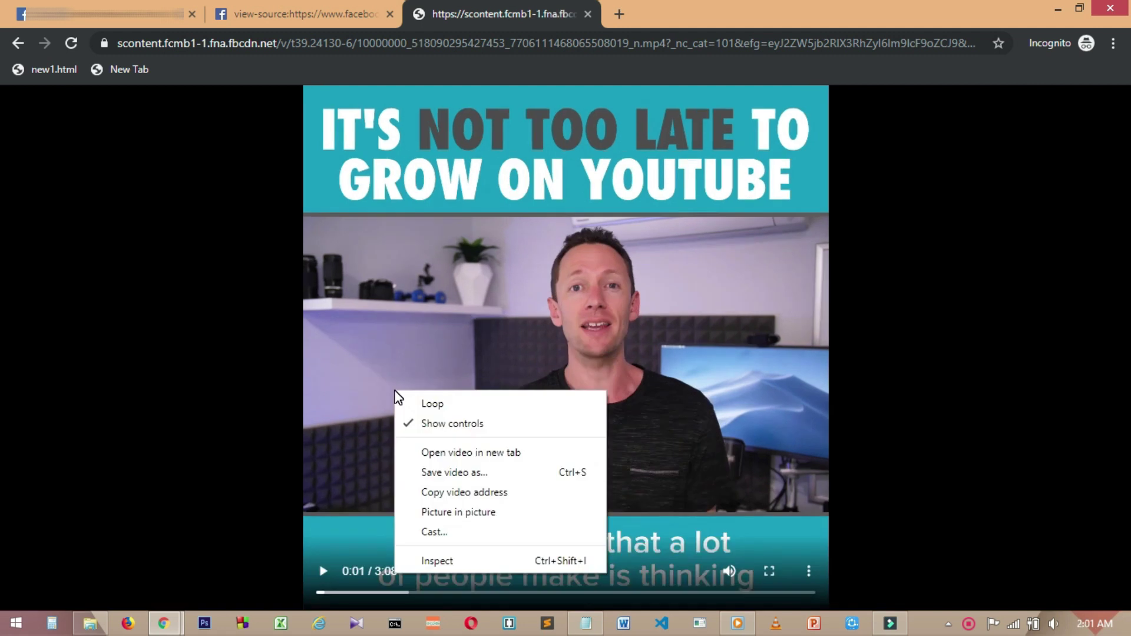
pyautogui.click(438, 476)
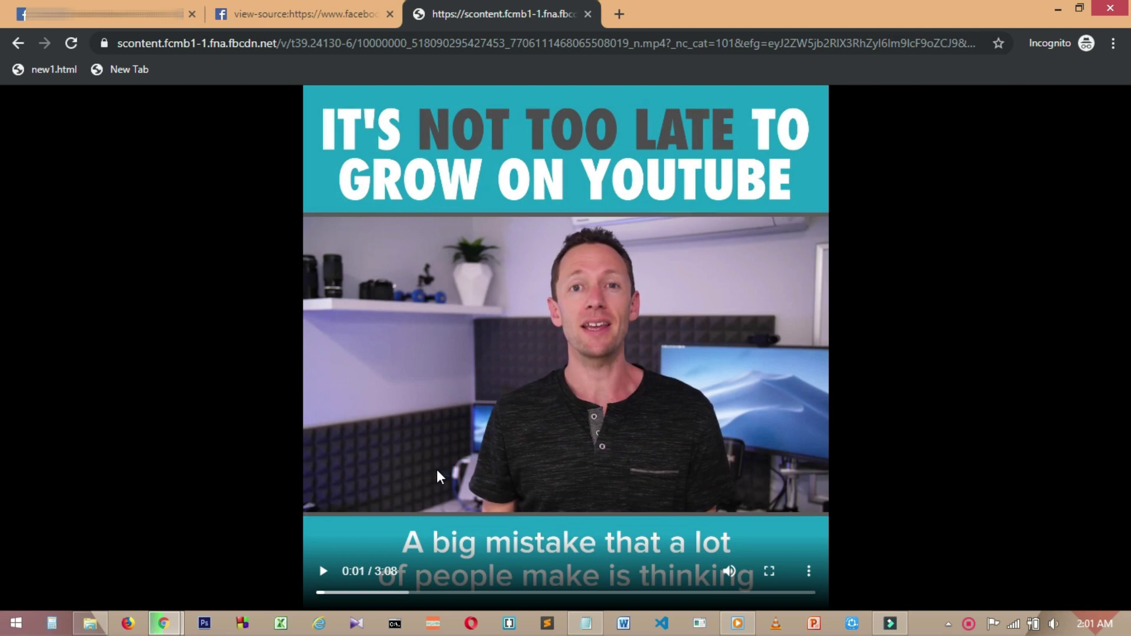
# - Save the video with Ctrl+S as an MP4 in Downloads, keeping its file name
pyautogui.hotkey('ctrl', 's')
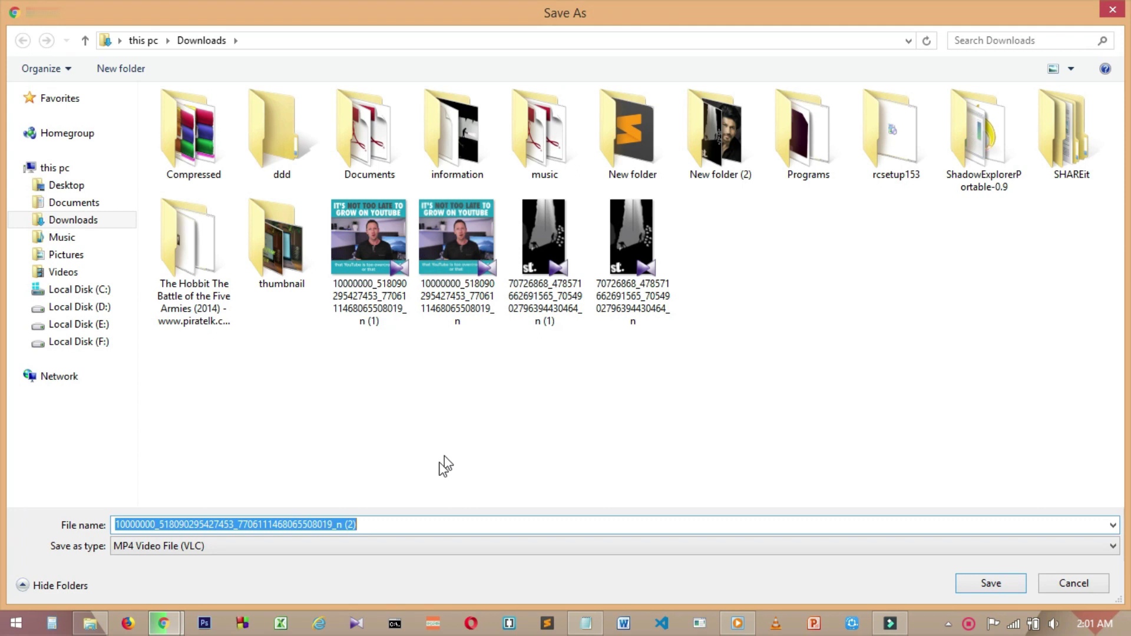
pyautogui.click(383, 518)
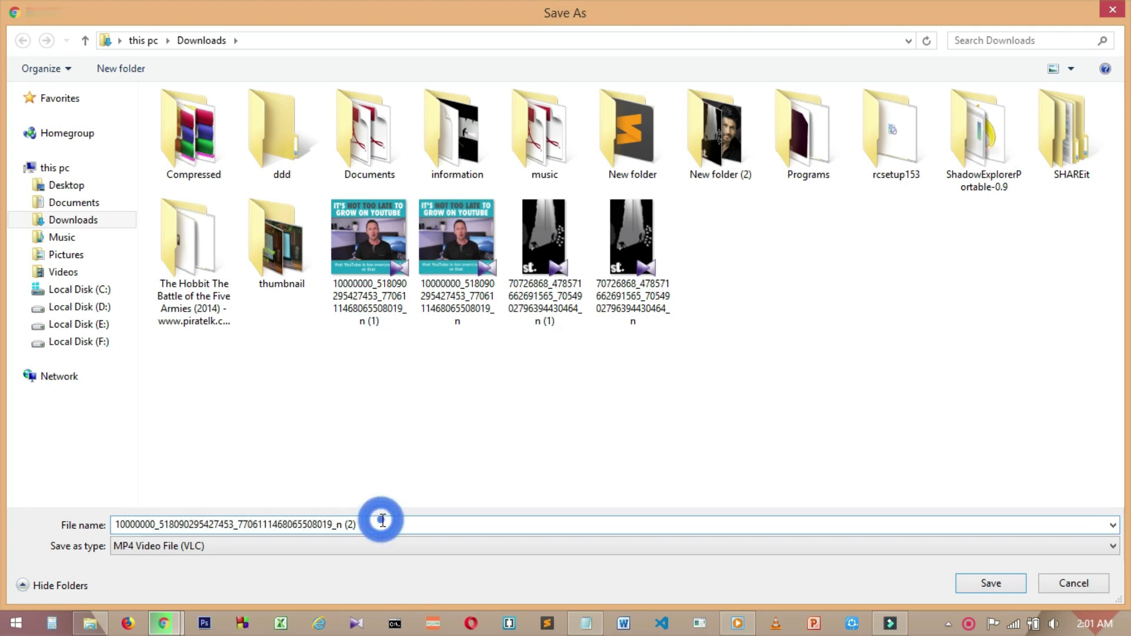
pyautogui.click(991, 586)
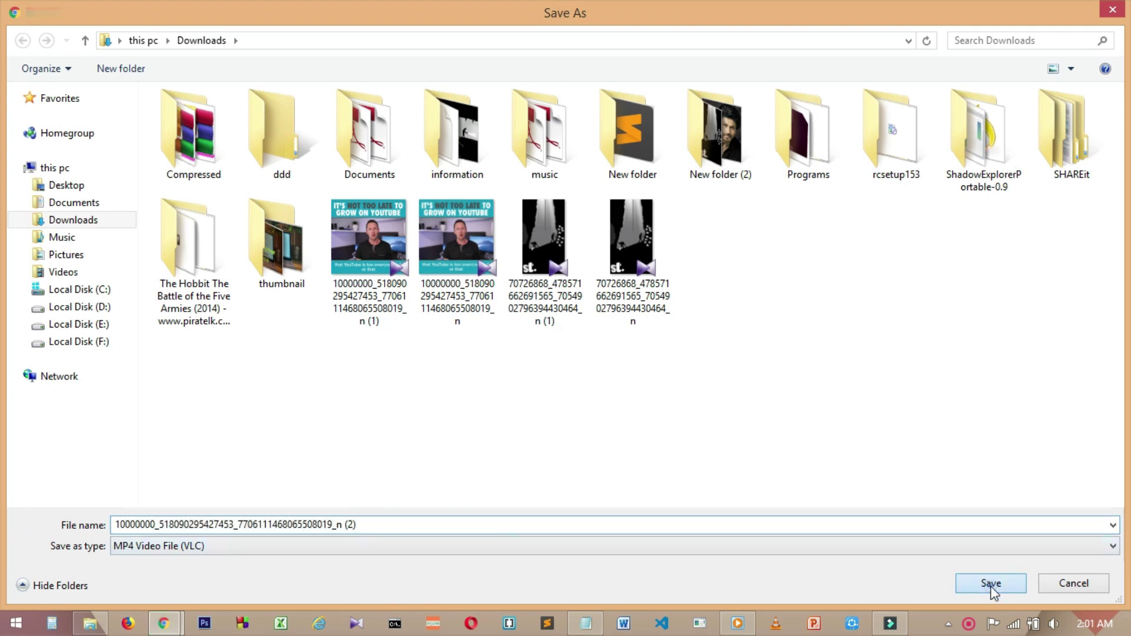